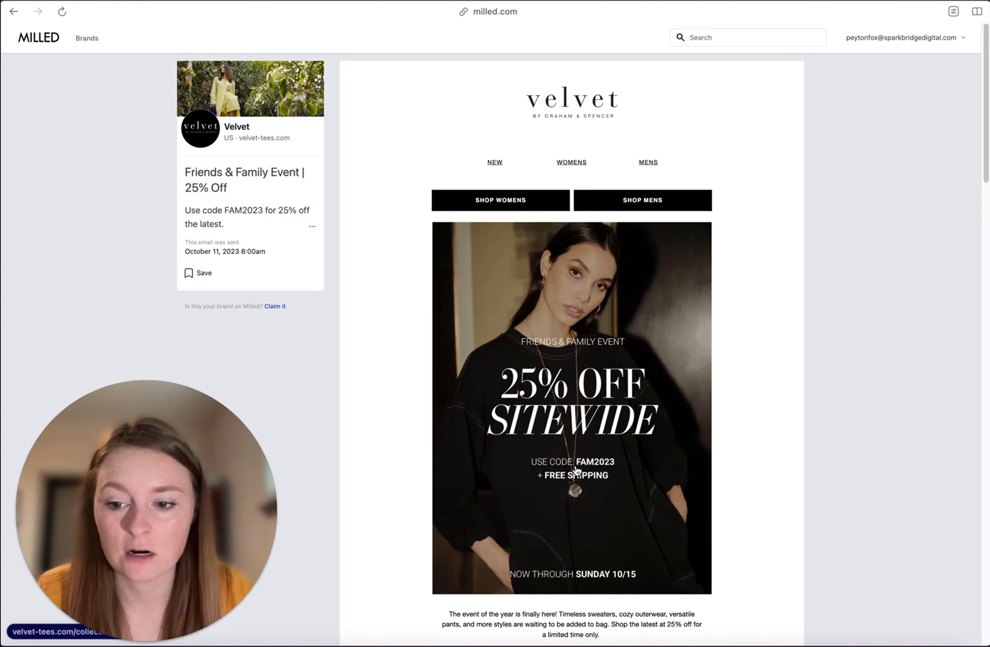
# Step: Open velvet-tees.com from the email and check out the two bagged items totalling $396.00
pyautogui.click(743, 422)
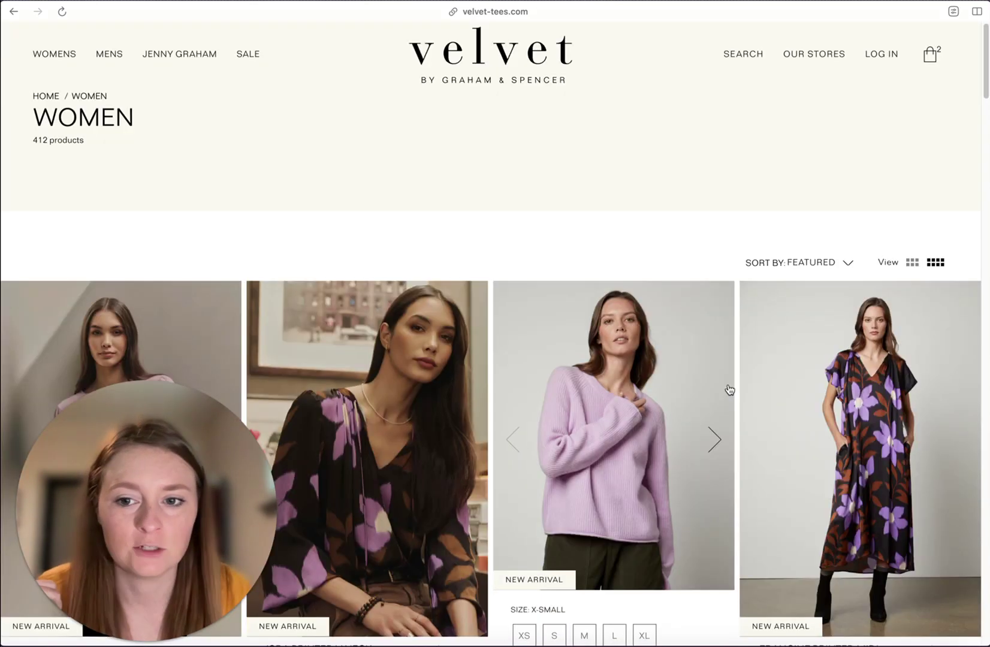
pyautogui.click(930, 57)
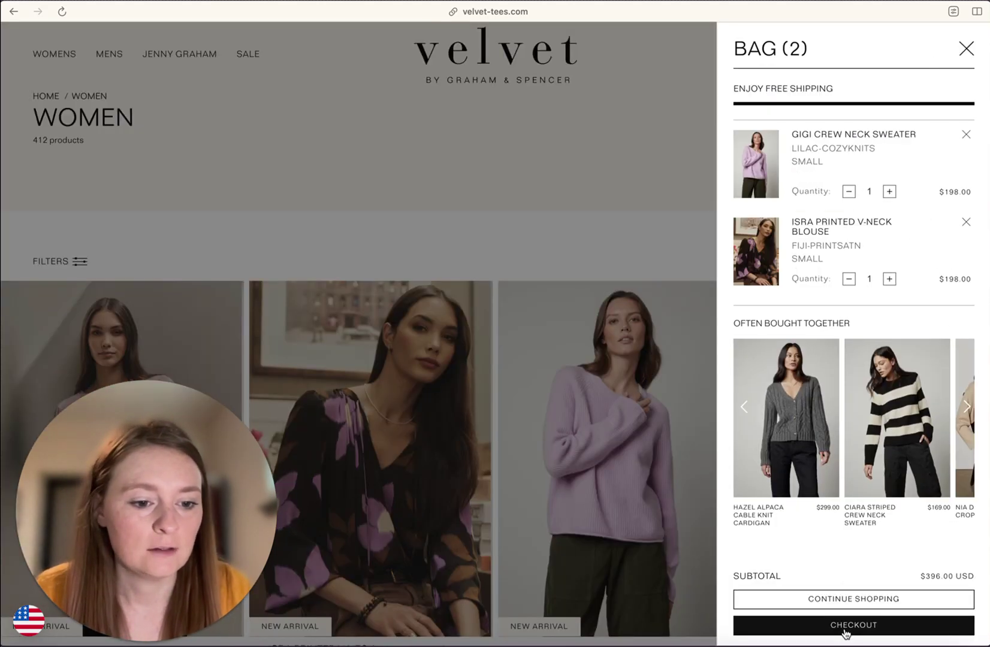
pyautogui.click(835, 603)
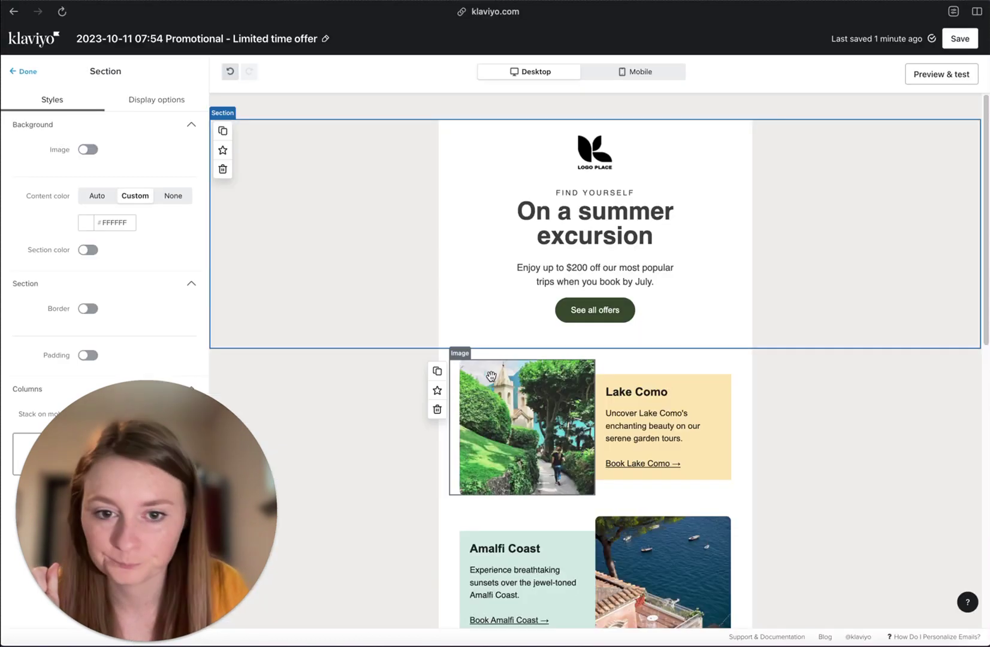
# Step: Select the 'See all offers' button block below the 'Find yourself' headline to show its Button settings
pyautogui.click(749, 291)
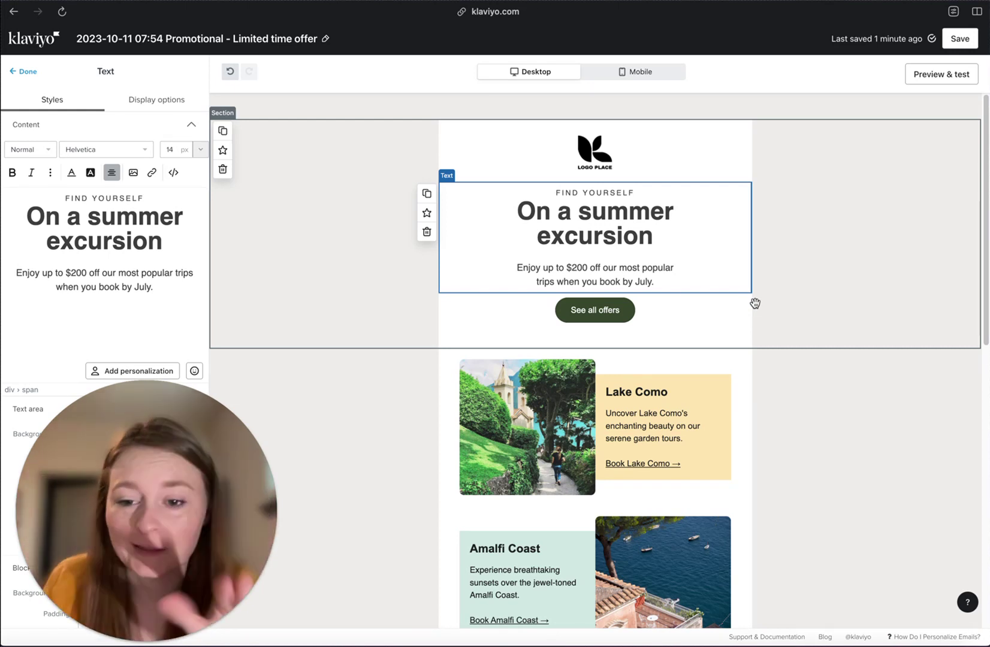
pyautogui.click(684, 327)
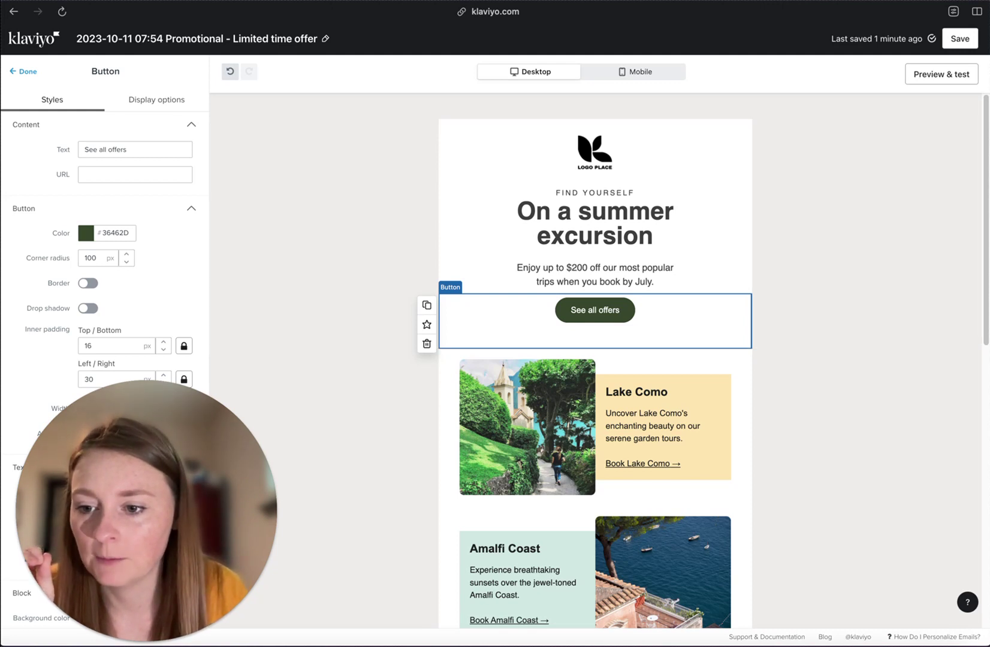
pyautogui.click(127, 176)
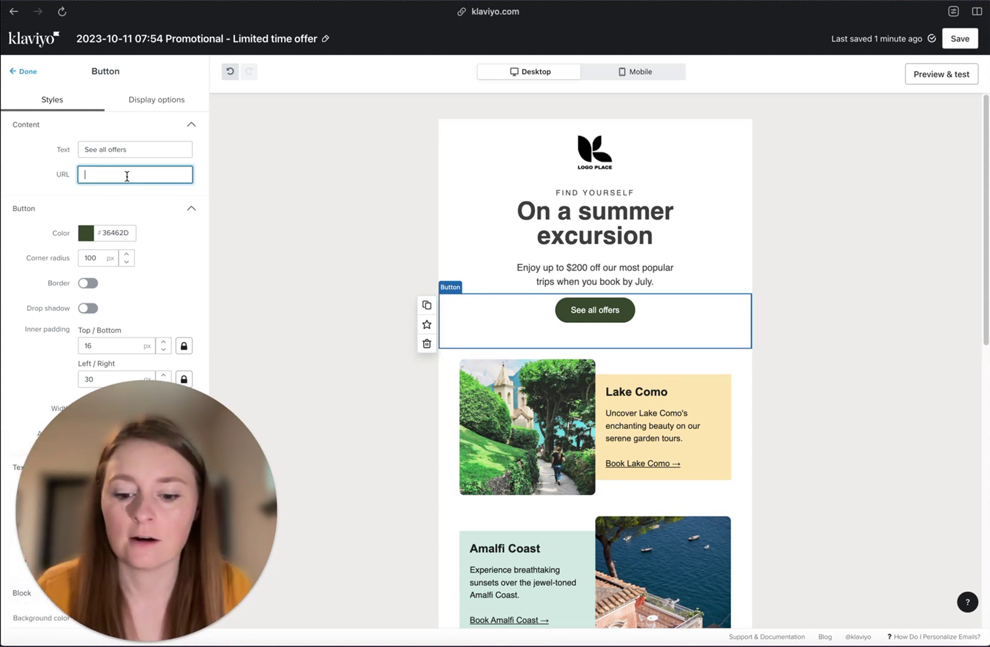
pyautogui.write('https://velvet-tees.com/')
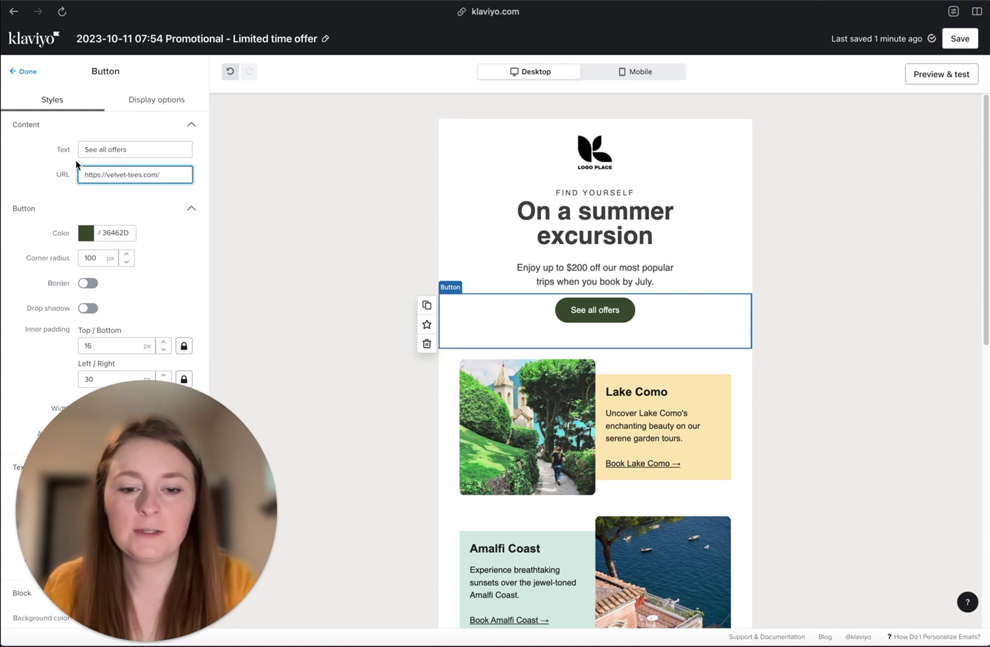
pyautogui.press('super+equal')
pyautogui.press('super+equal')
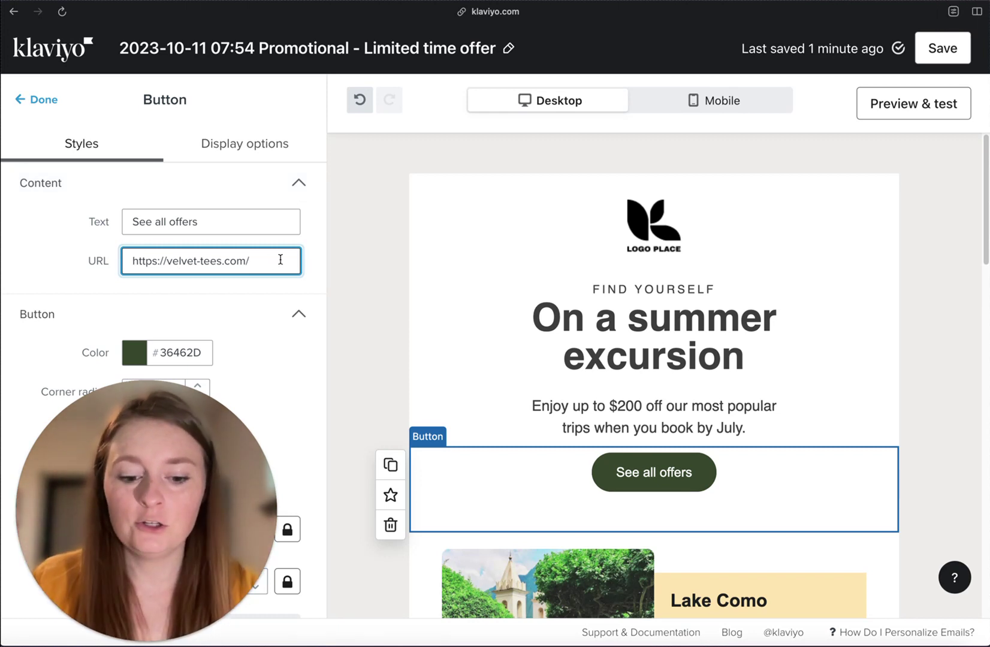
pyautogui.write('discount')
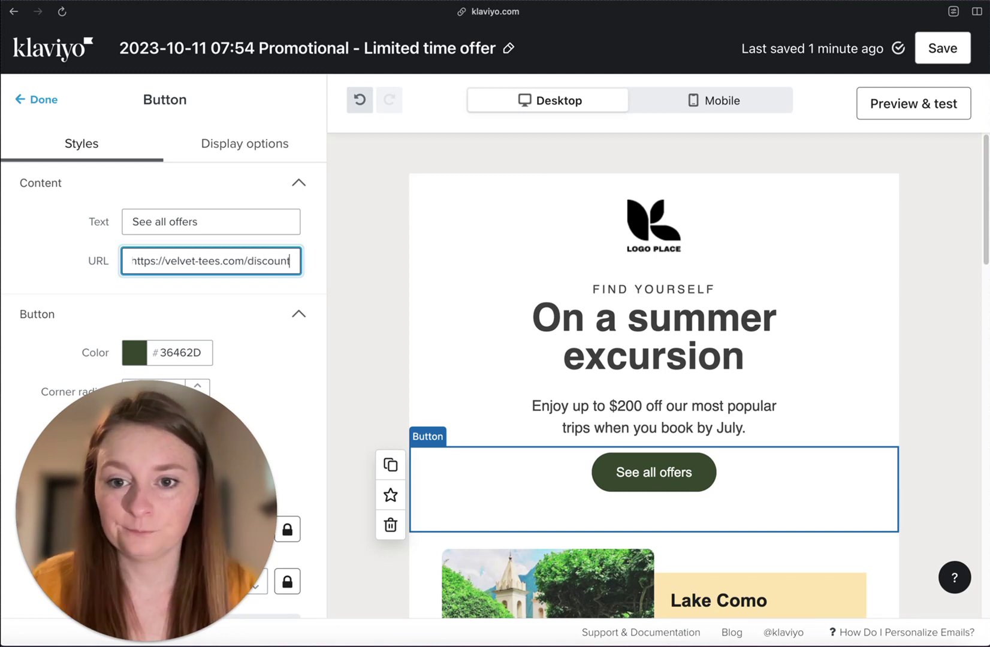
pyautogui.write('/')
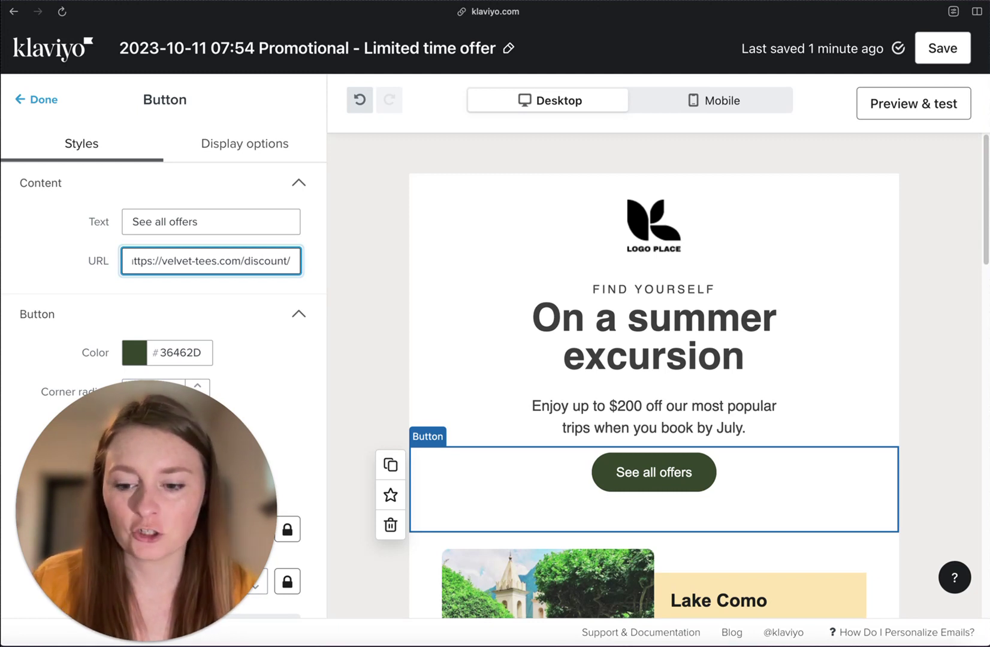
pyautogui.hotkey('ctrl', 'Tab')
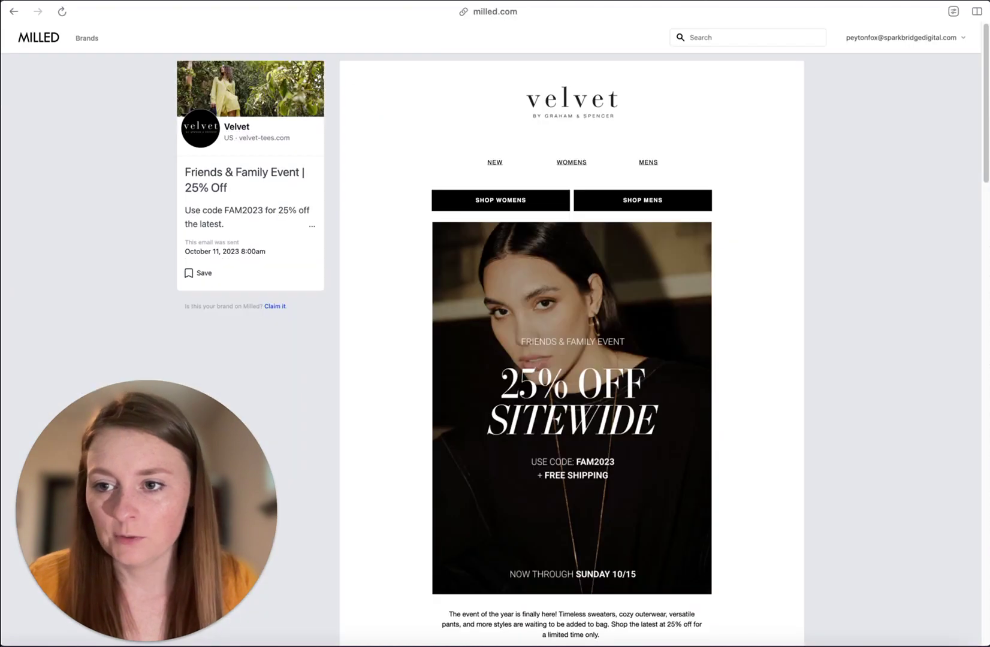
pyautogui.hotkey('ctrl', 'Tab')
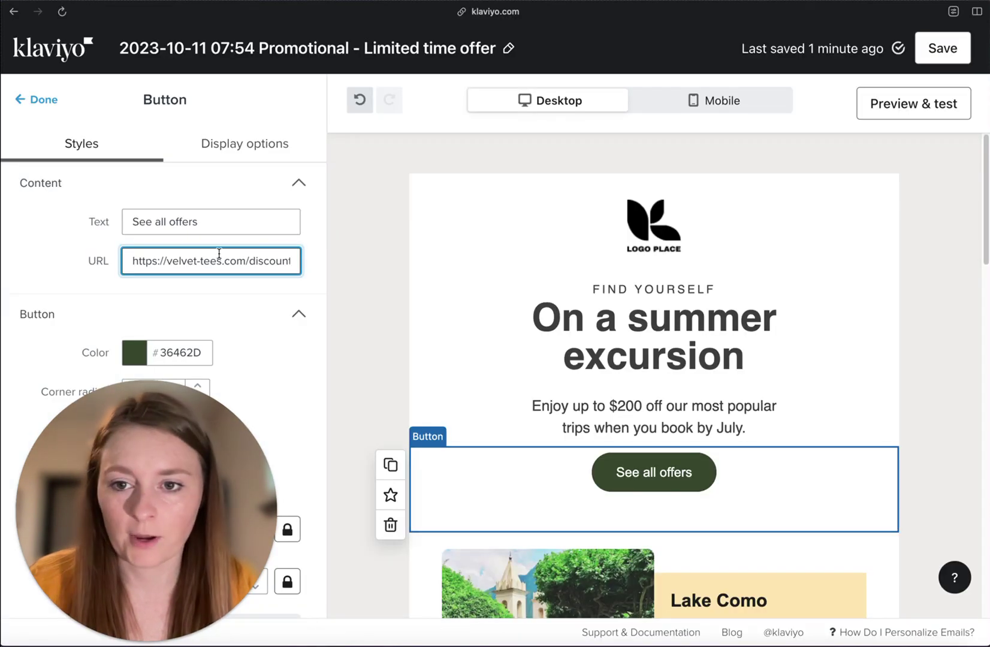
pyautogui.moveTo(260, 262); pyautogui.dragTo(297, 264)
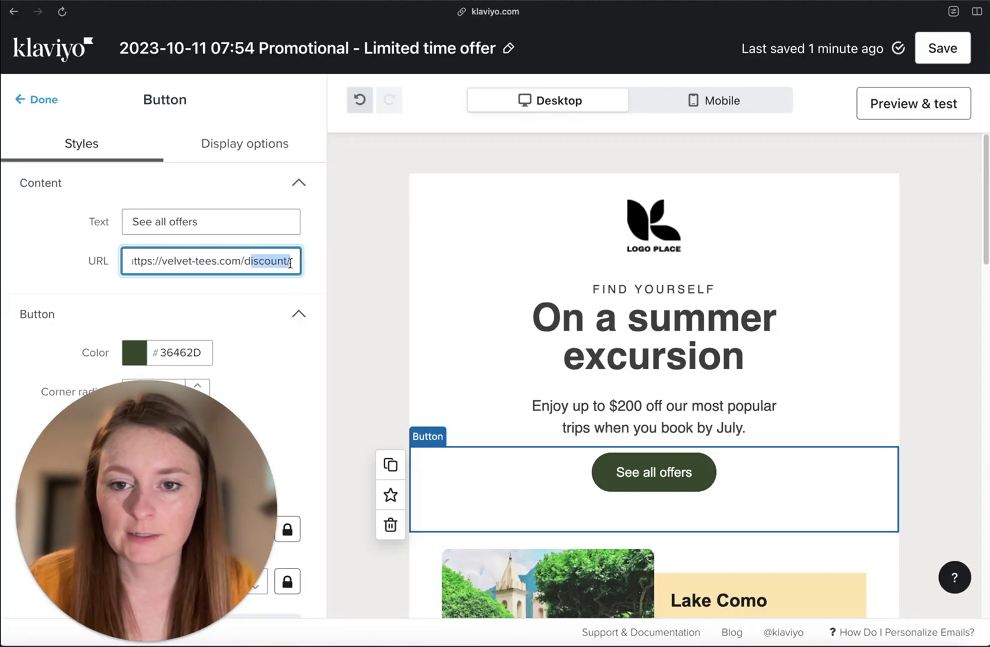
# Step: Append FAM2023 so the button link reads velvet-tees.com/discount/FAM2023
pyautogui.click(290, 264)
pyautogui.write('FAM2023')
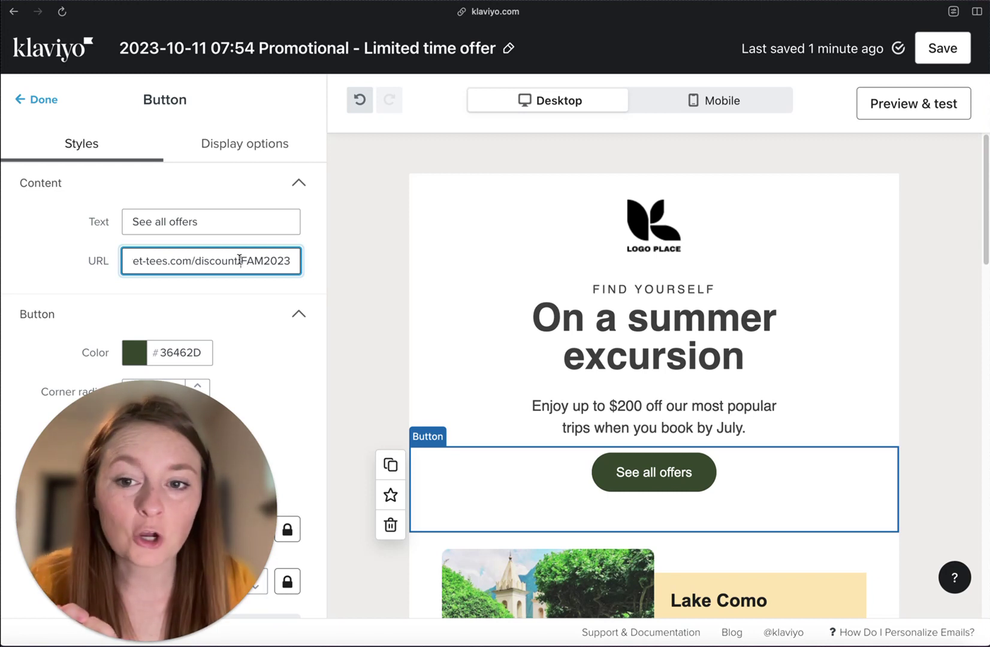
pyautogui.moveTo(239, 260); pyautogui.dragTo(310, 263)
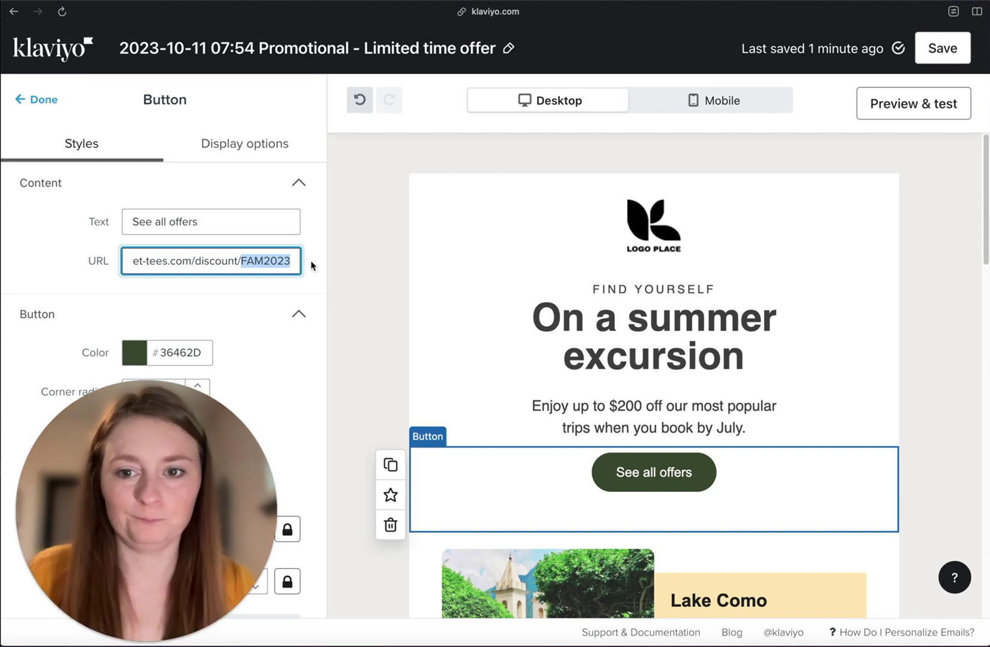
# Step: Recheck the See all offers button's URL, then preview the Limited time offer email
pyautogui.click(223, 267)
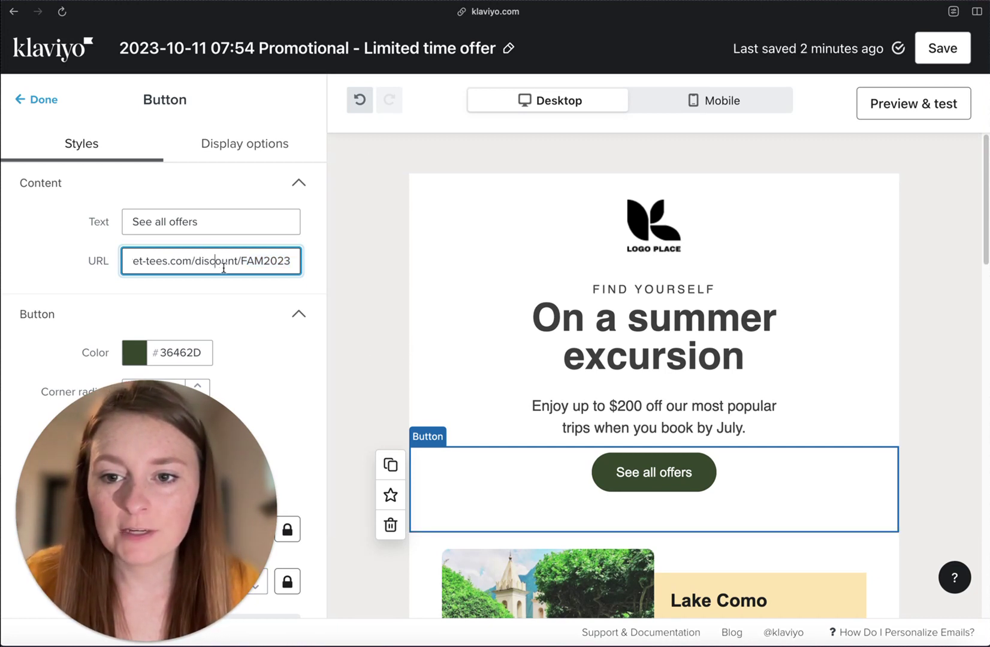
pyautogui.moveTo(223, 267); pyautogui.dragTo(307, 273)
pyautogui.click(390, 363)
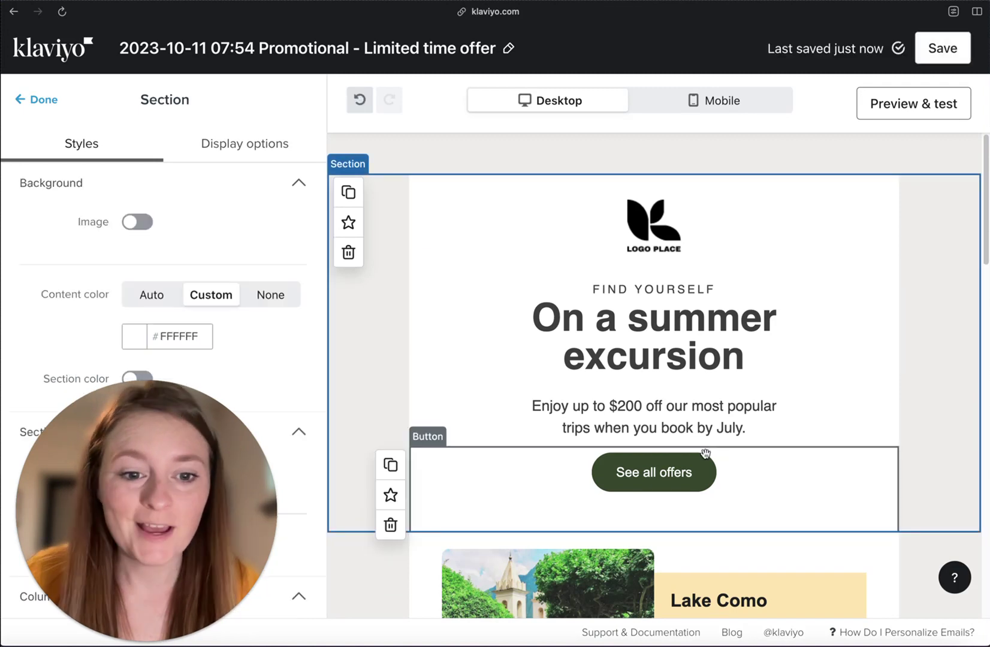
pyautogui.click(651, 483)
pyautogui.tripleClick(201, 261)
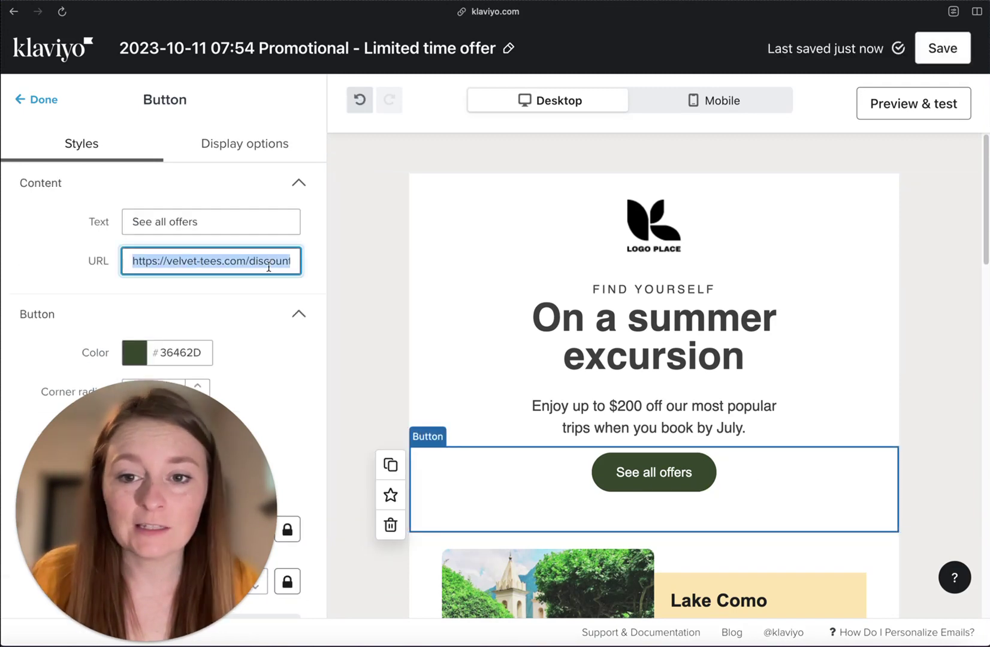
pyautogui.click(940, 361)
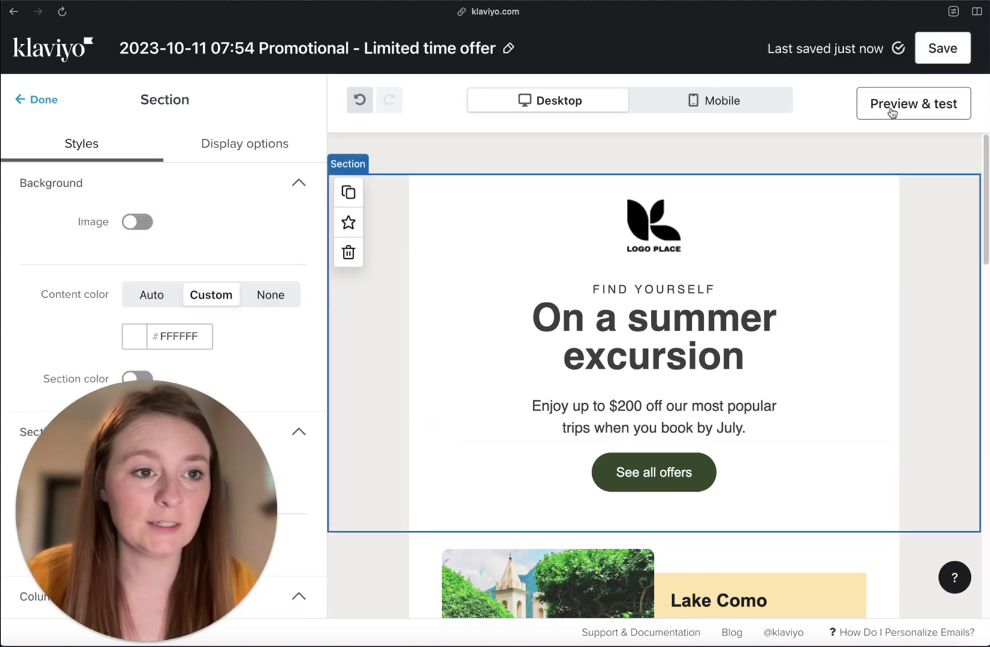
pyautogui.click(902, 110)
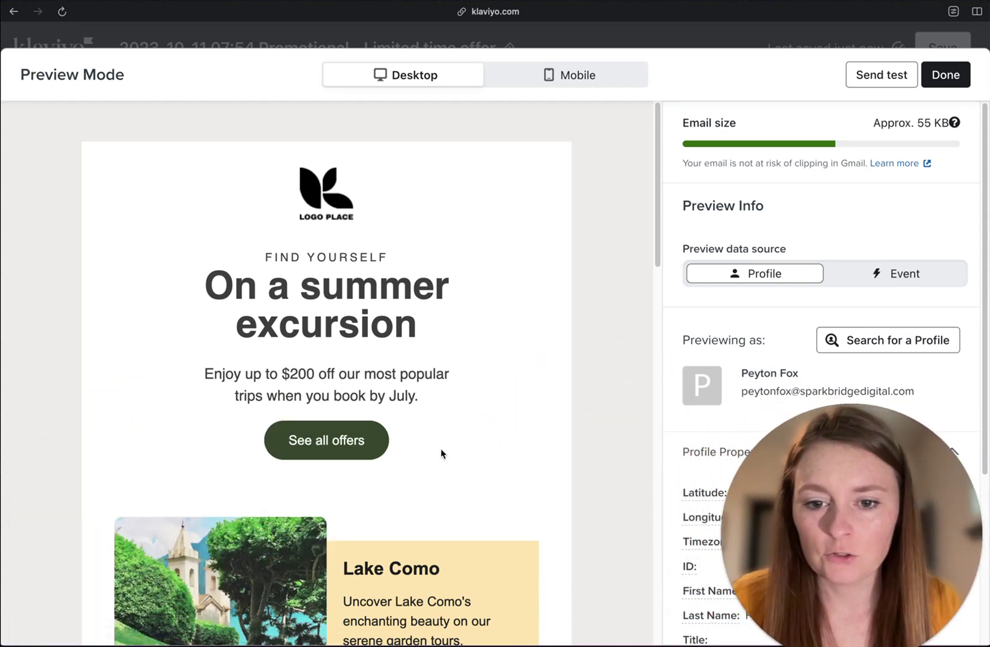
# Step: Follow See all offers to the store and reach checkout with FAM2023 cutting $396.00 to $297.00
pyautogui.click(341, 450)
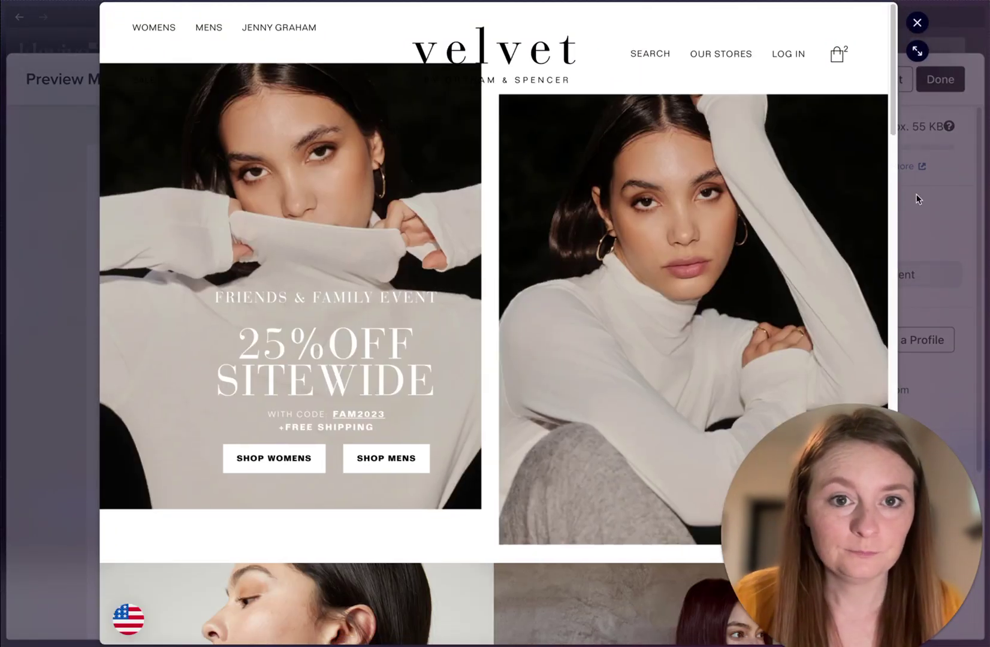
pyautogui.click(917, 51)
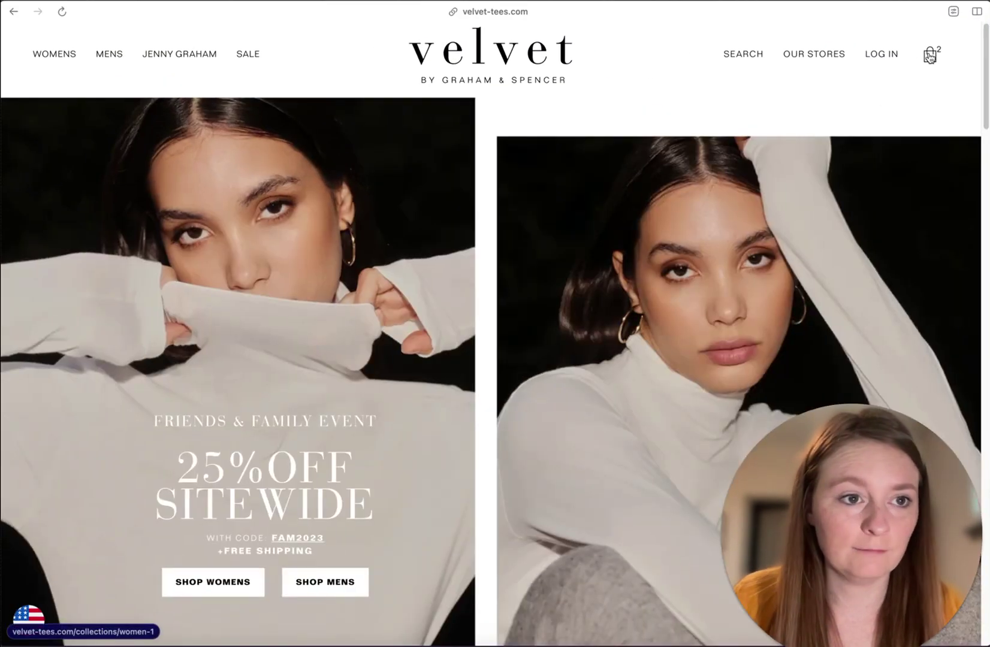
pyautogui.click(930, 56)
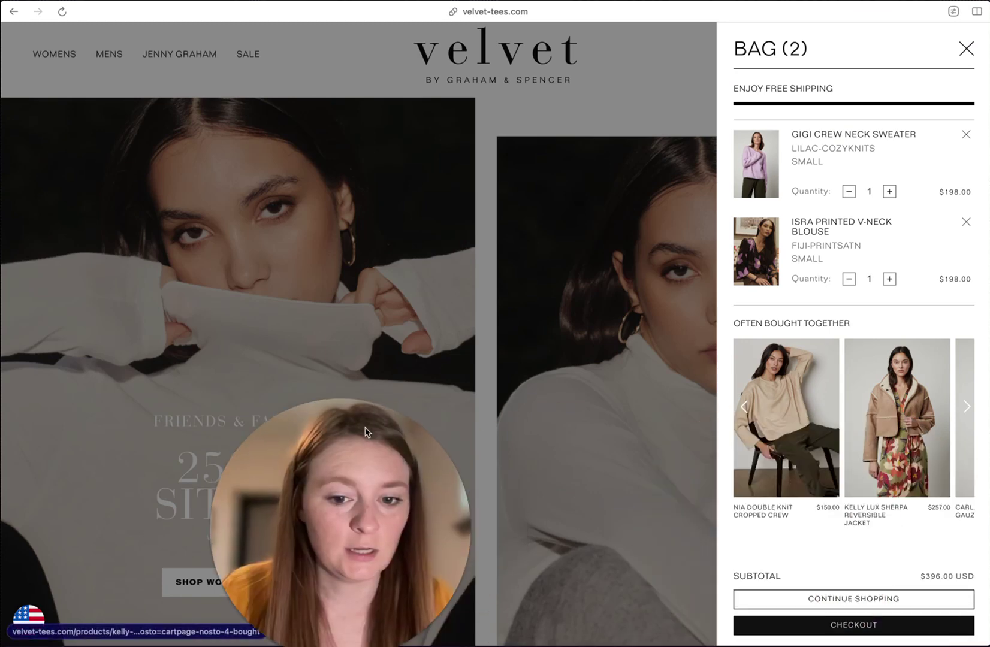
pyautogui.moveTo(367, 431); pyautogui.dragTo(163, 451)
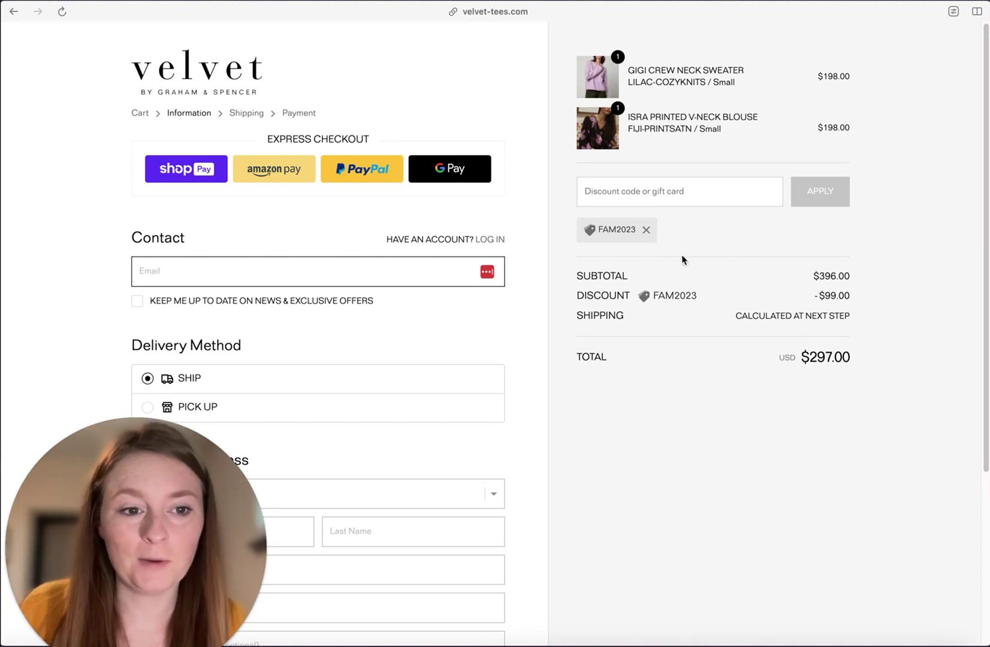
pyautogui.click(647, 230)
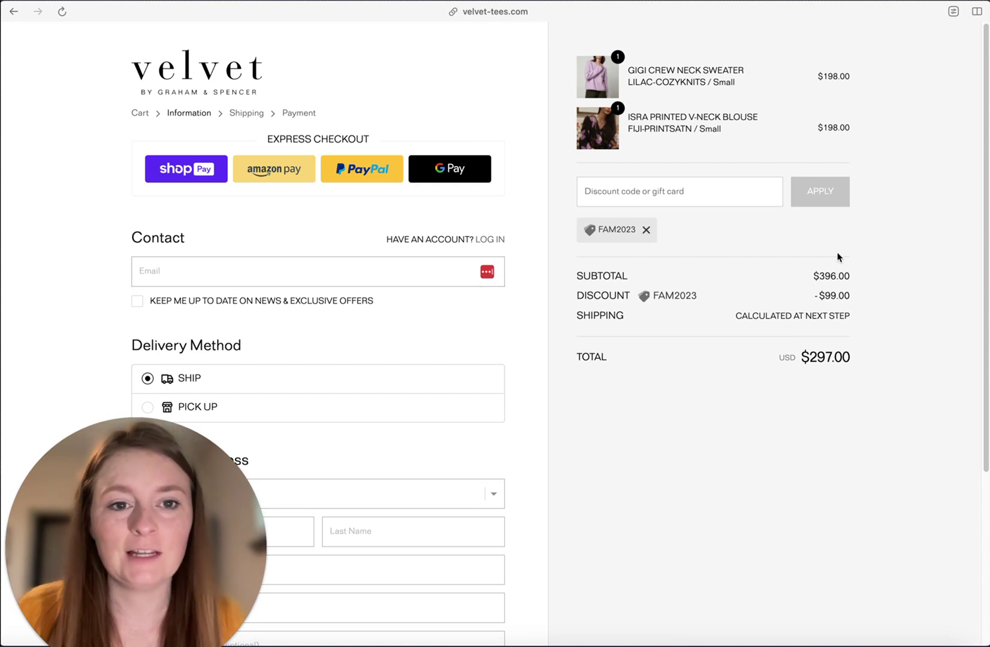
# Step: Go back to the cart, remove both items, and return to the Velvet home page
pyautogui.click(13, 12)
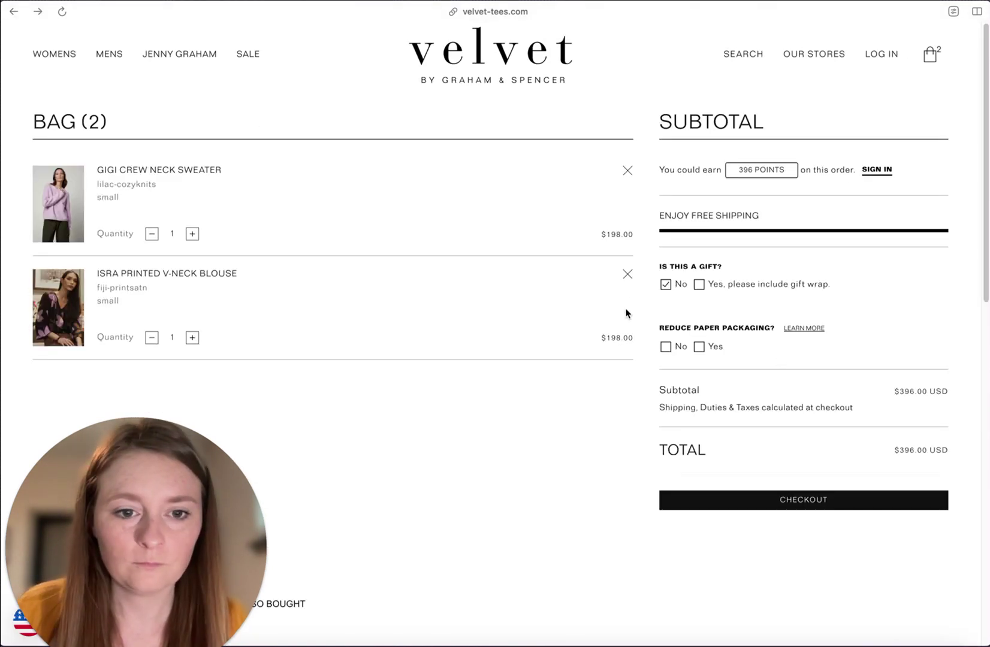
pyautogui.click(627, 274)
pyautogui.click(628, 170)
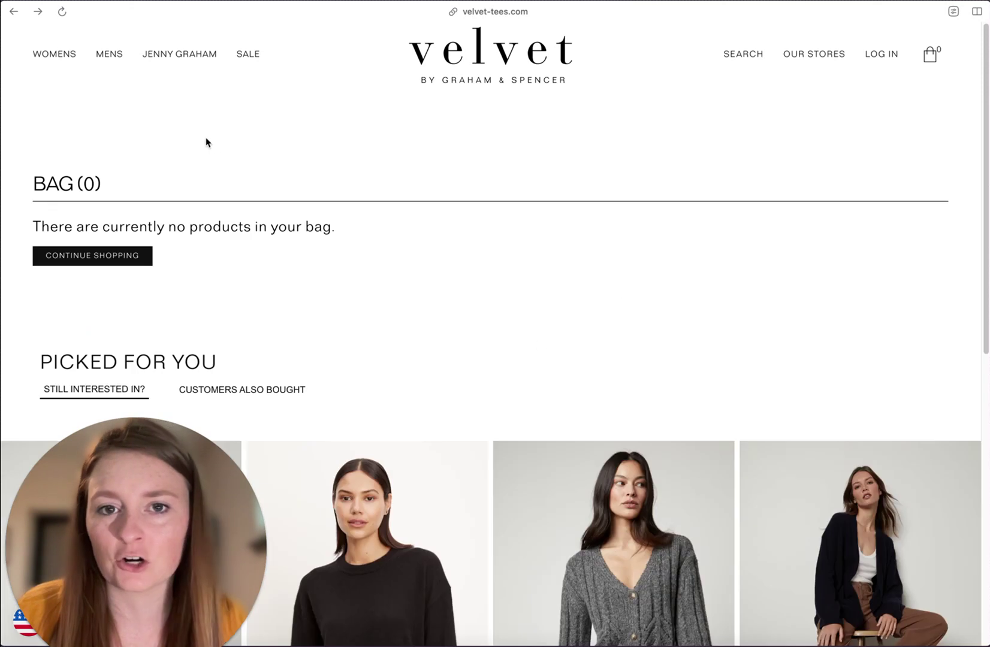
pyautogui.click(454, 80)
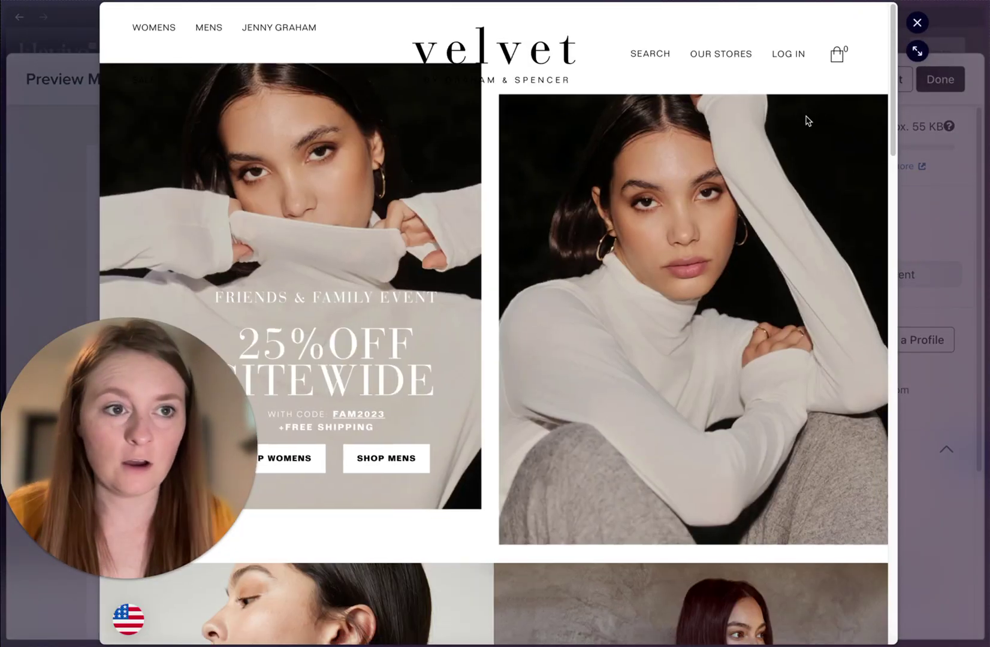
# Step: From SHOP WOMENS, add the Jemma tee in S and Sabine pant in 6, then open the cart
pyautogui.click(918, 51)
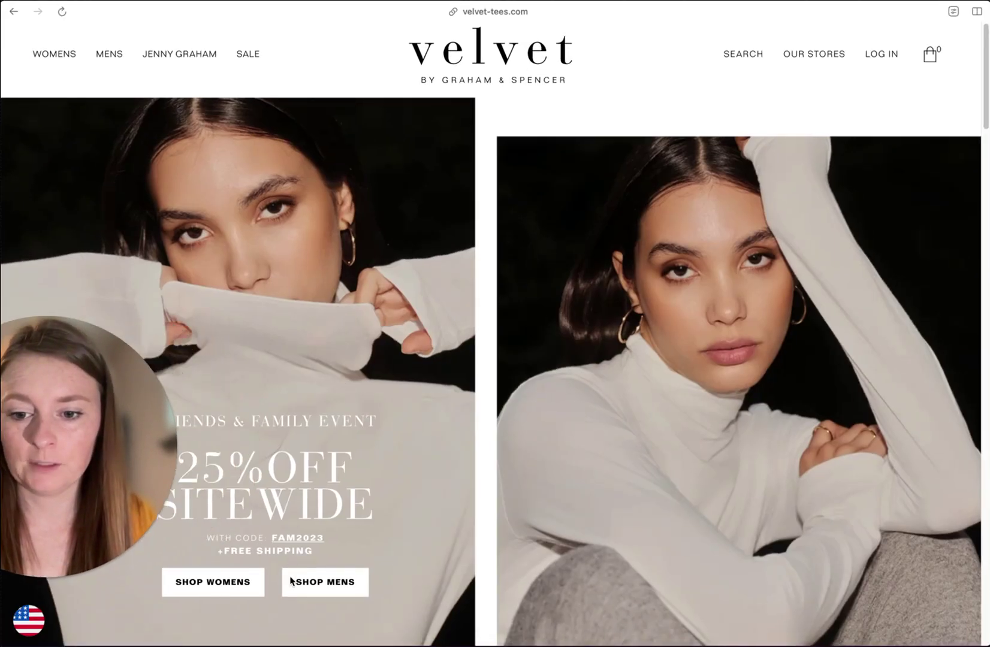
pyautogui.click(237, 584)
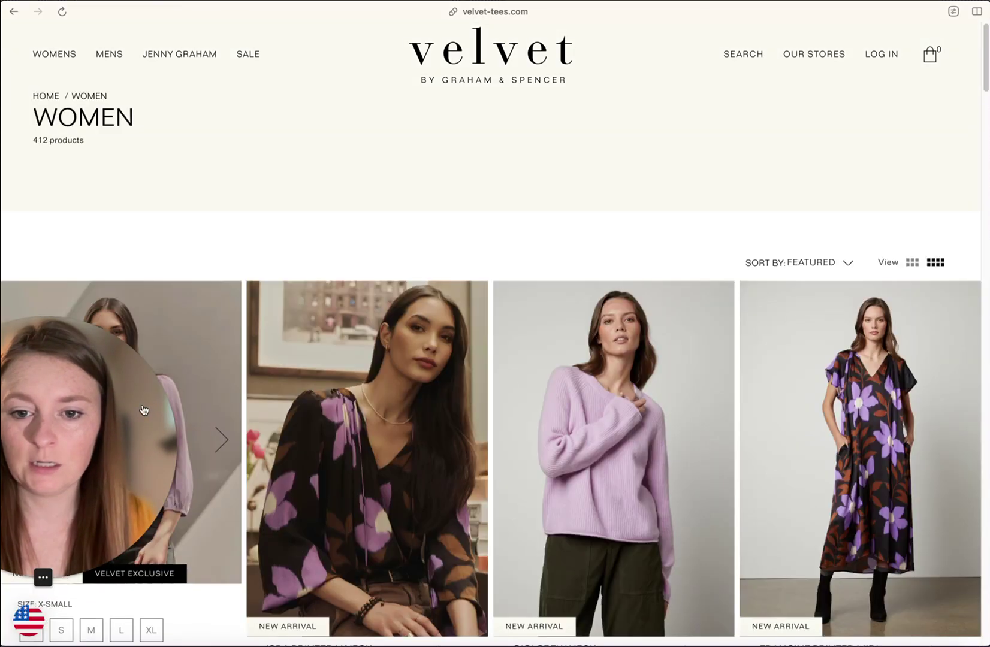
pyautogui.scroll(-10, 419, 473)
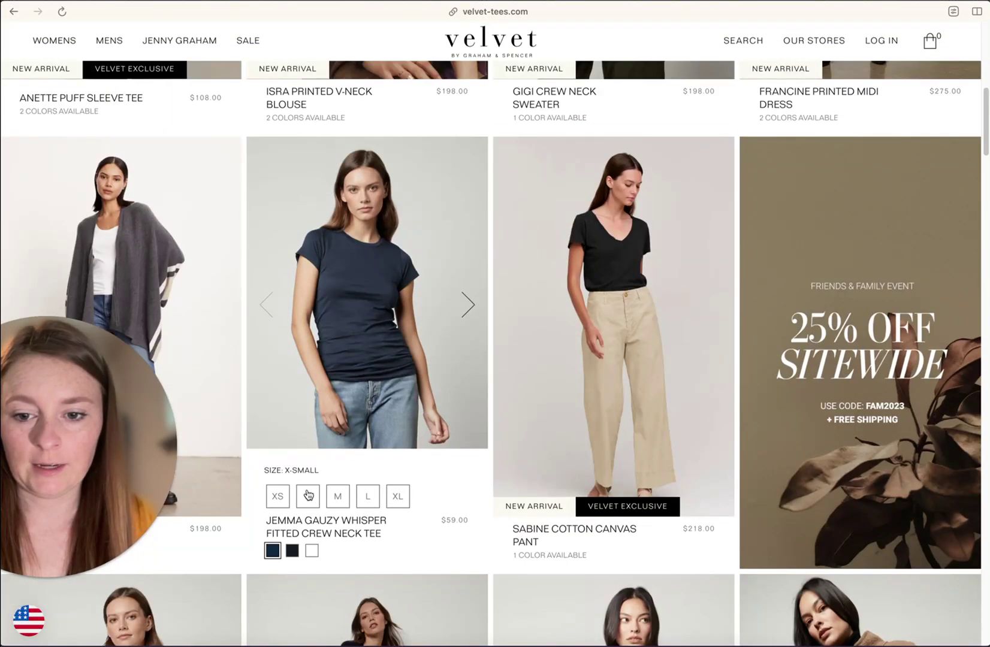
pyautogui.click(308, 495)
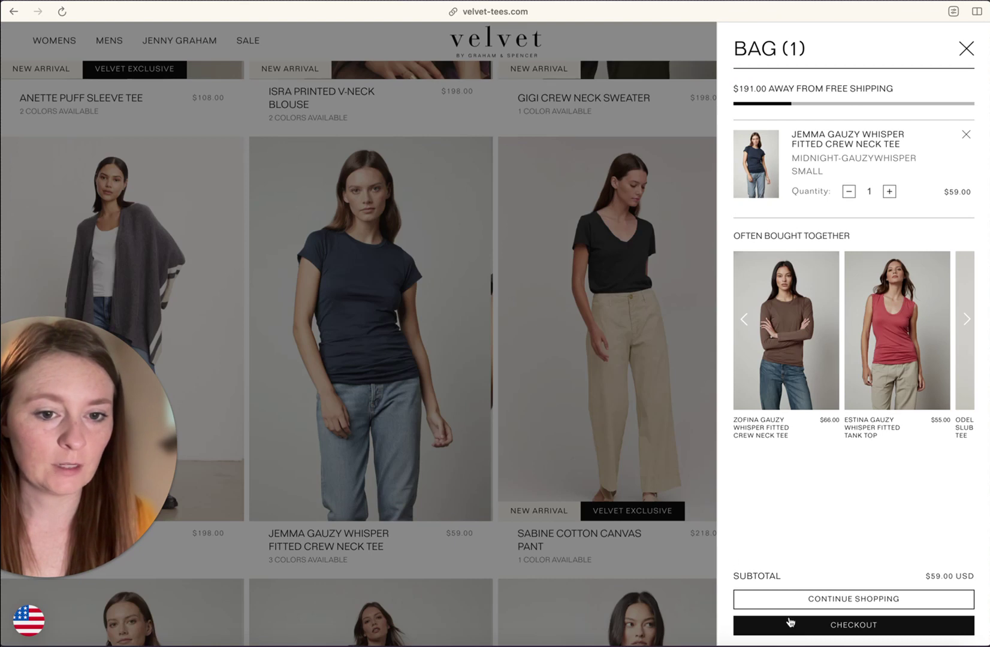
pyautogui.click(599, 475)
pyautogui.click(610, 490)
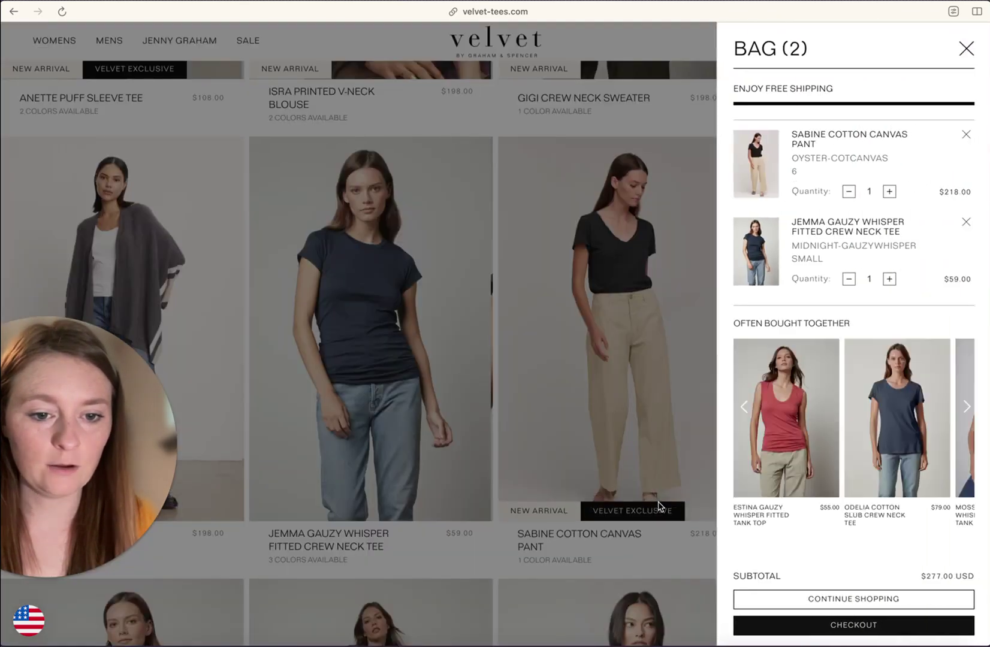
pyautogui.click(763, 626)
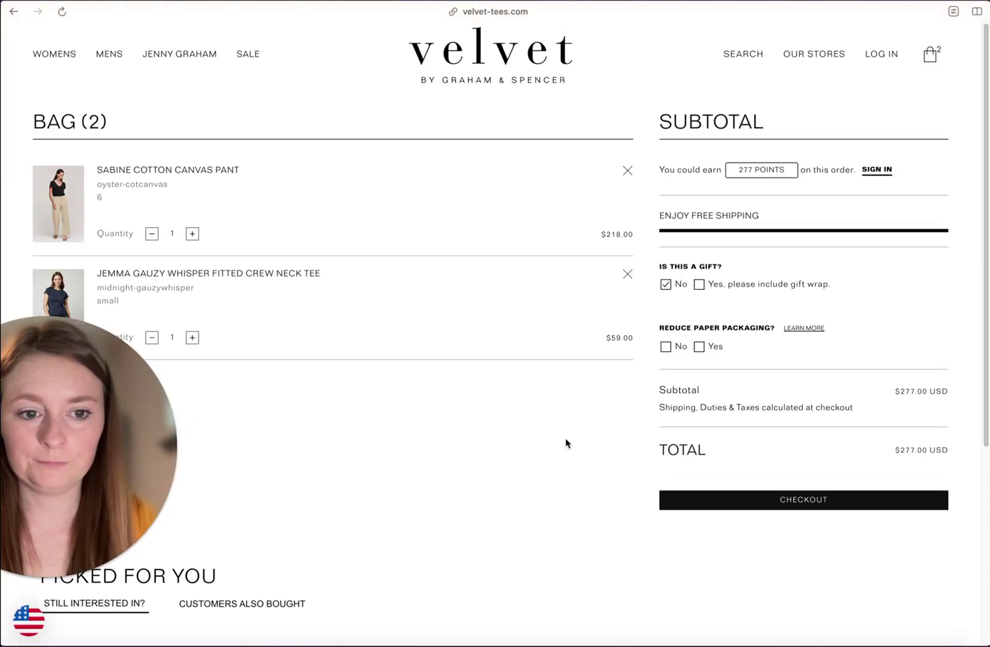